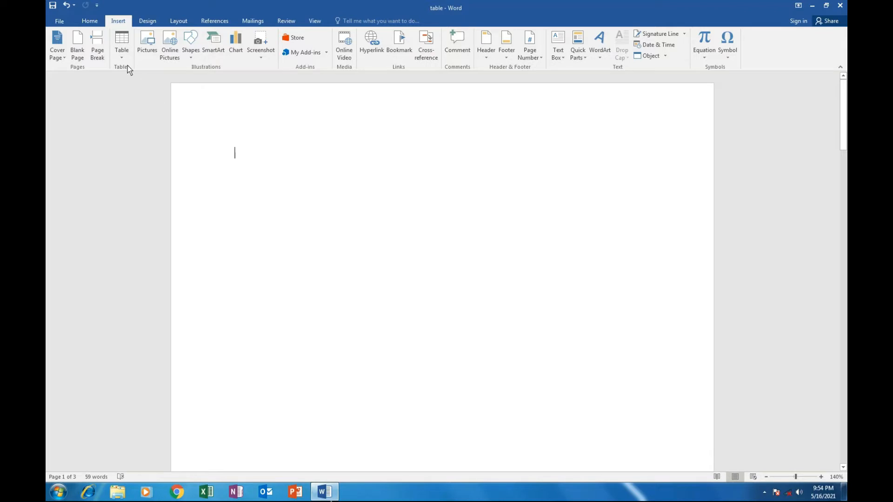
Insert a table of four columns and four rows at the top of the page and narrow its first column.
click(123, 60)
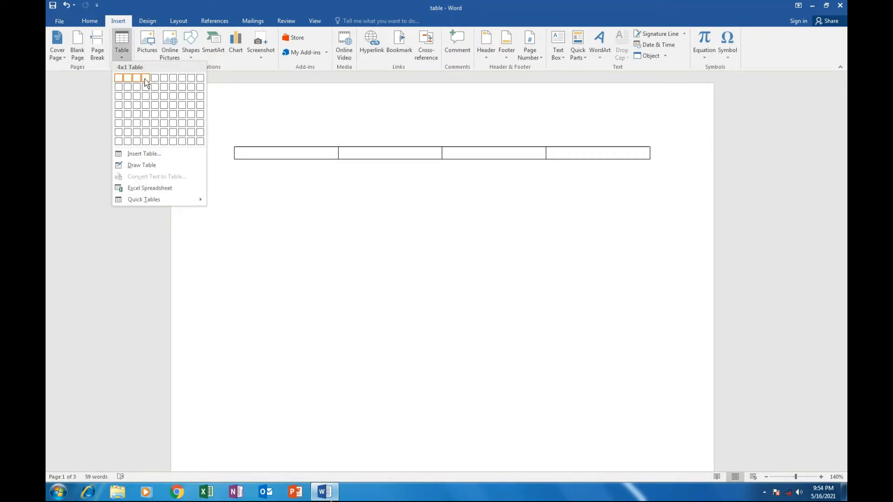
click(147, 103)
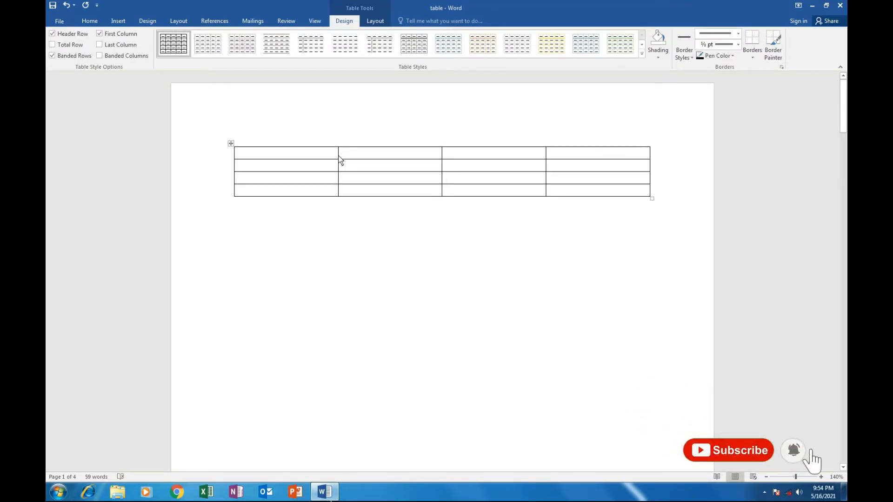
drag(338, 161, 268, 162)
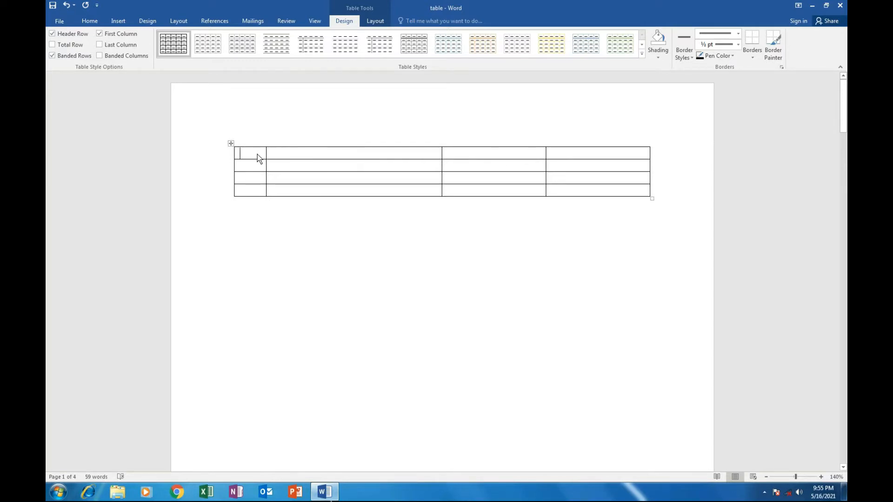
Fill the header row with the column titles S.NO, STUDENT'S NAME, ROLL NO. and COURSE.
text(S)
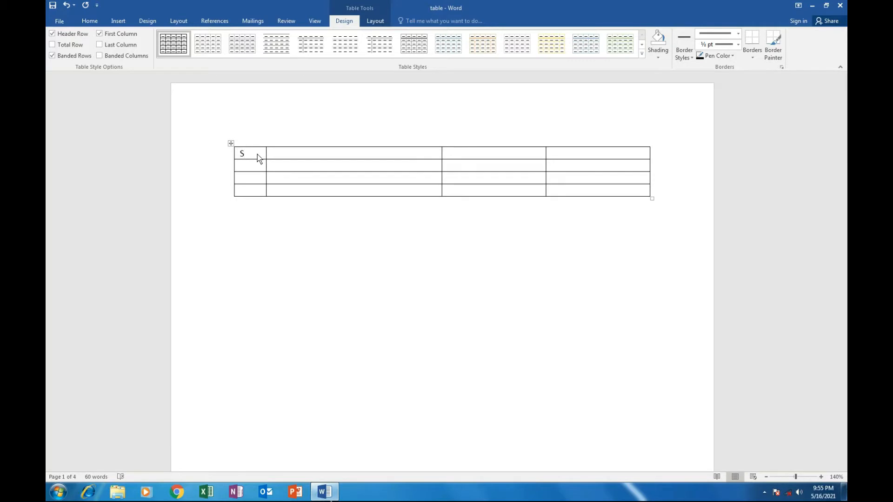
text(.NOSTUDENT'S NAMEROLL )
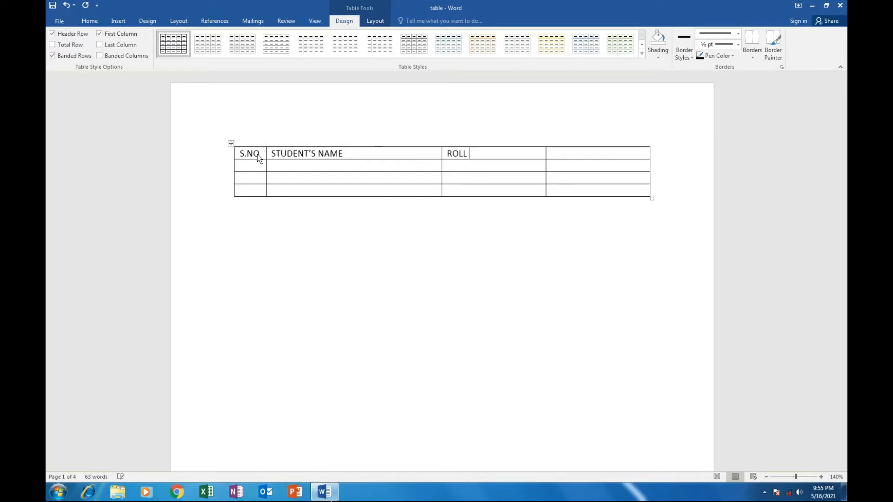
text(NO.)
key(Tab)
text(COURSE)
key(Tab)
Enter 1 under S.NO in the second row and extend the table with empty rows to eleven rows in all.
text(1)
key(Tab)
key(Tab)
key(Tab)
key(Tab)
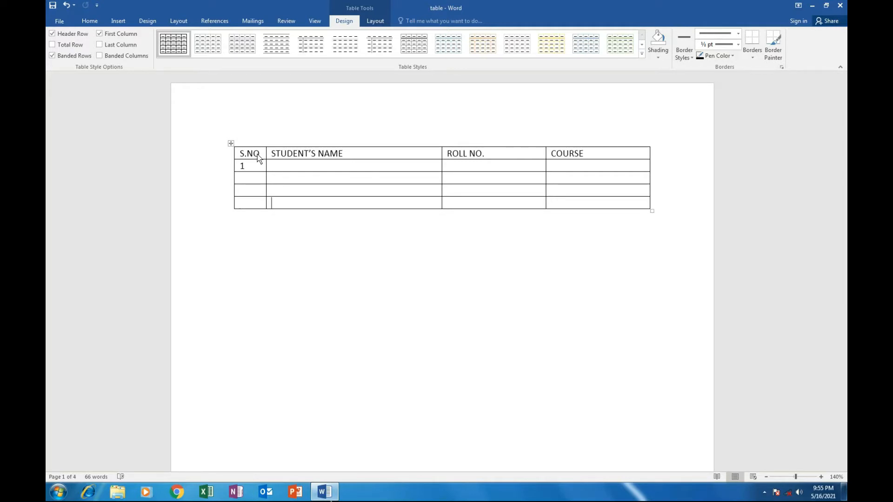
key(Tab)
key(Tab)
key(Tab)
key(Tab)
key(Tab)
key(Tab)
key(Tab)
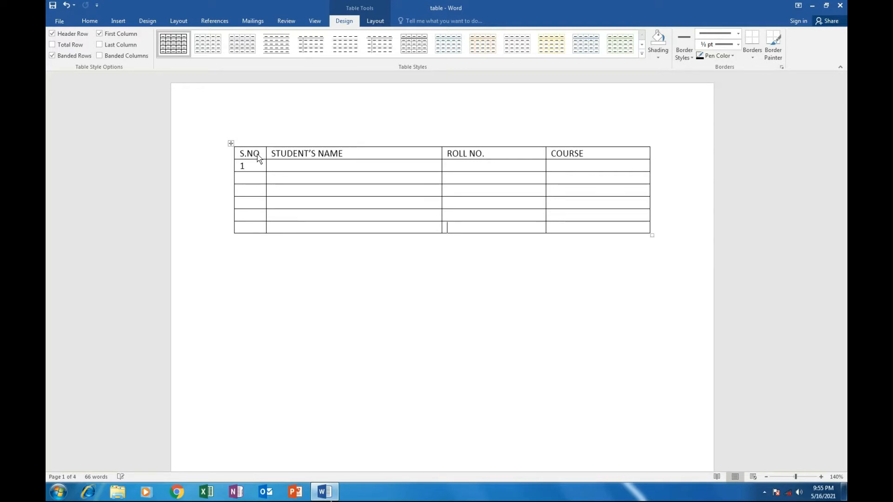
key(Tab)
key(Tab)
key(Tab)
key(Tab)
key(Tab)
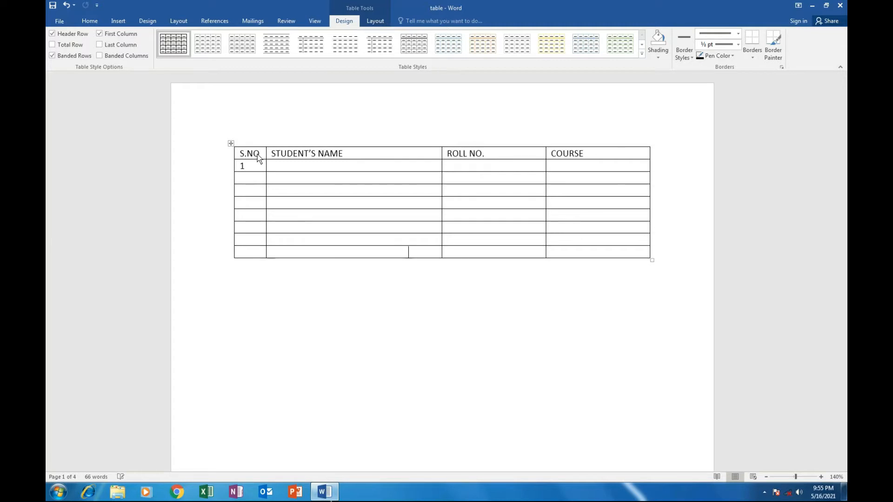
key(Tab)
key(Tab)
key(Tab)
key(Tab)
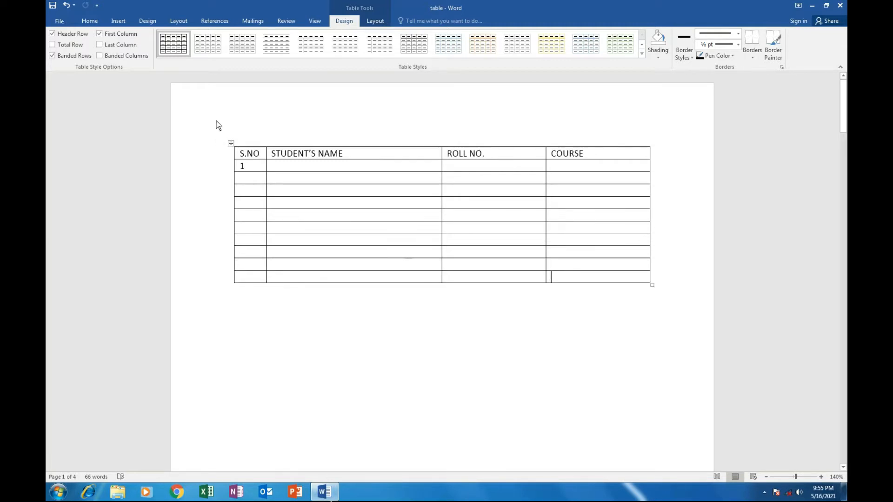
Insert a second table below the first, specifying 4 columns and 4 rows with fixed column width.
click(117, 22)
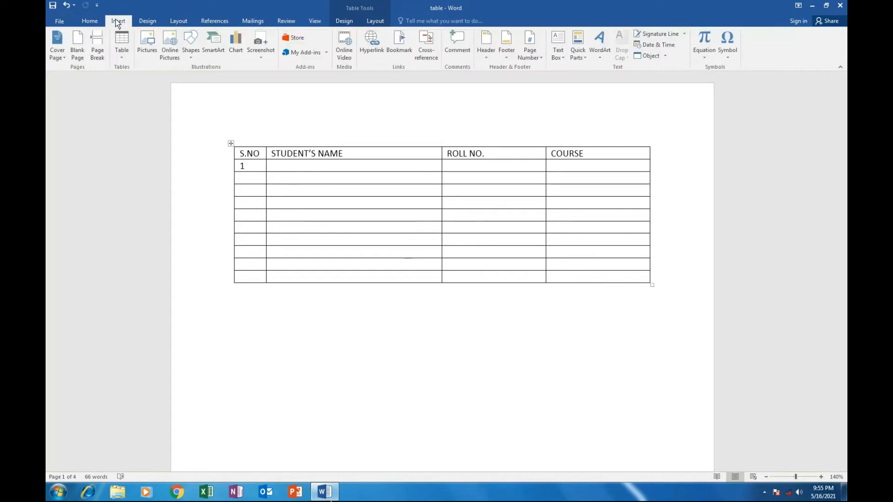
click(120, 54)
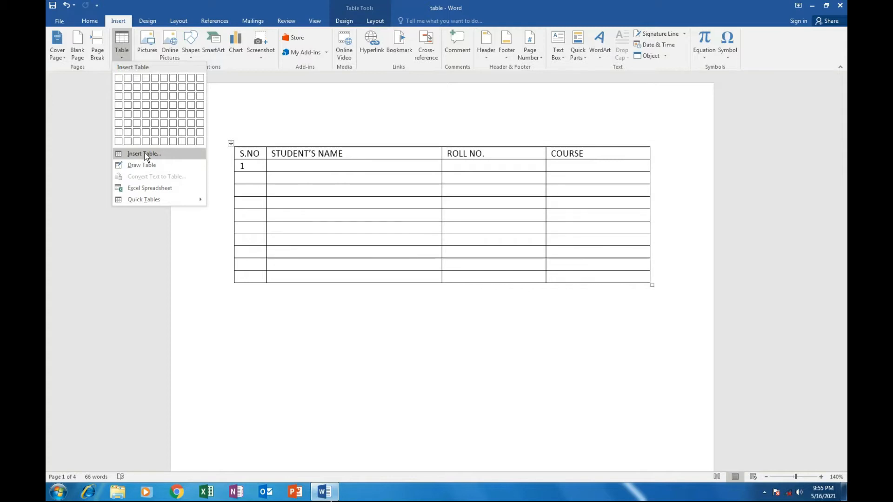
click(191, 236)
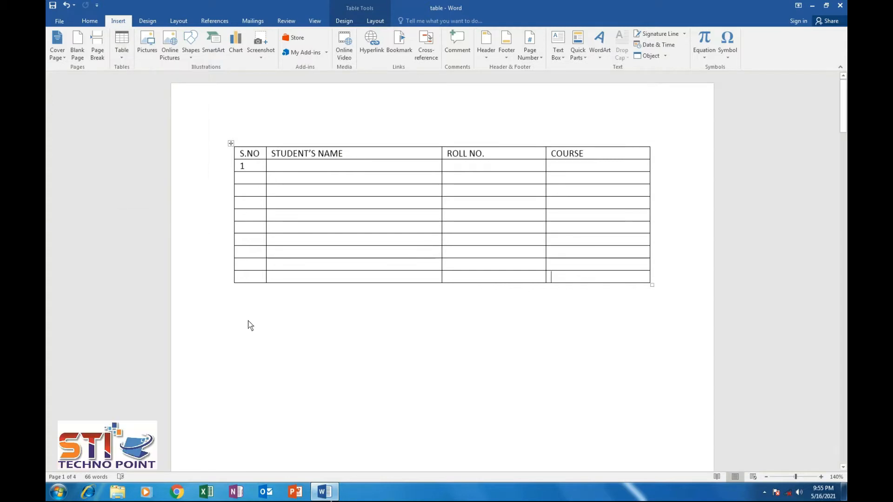
double_click(250, 312)
click(242, 315)
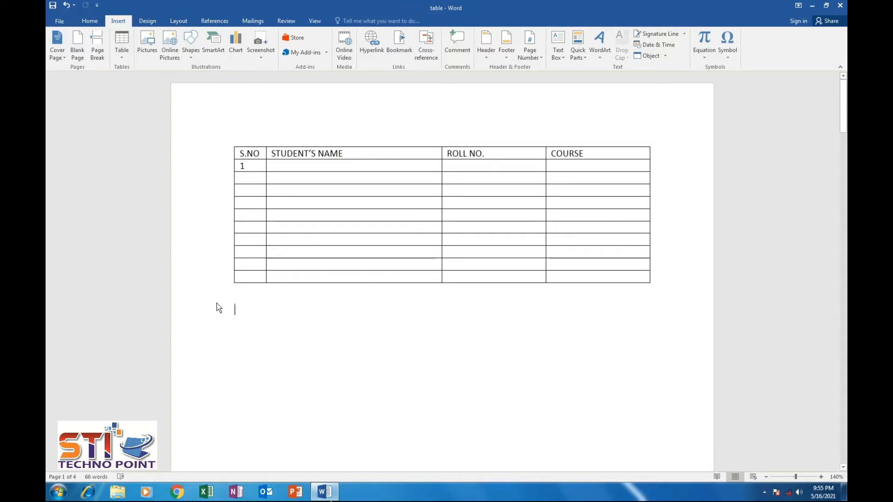
click(121, 55)
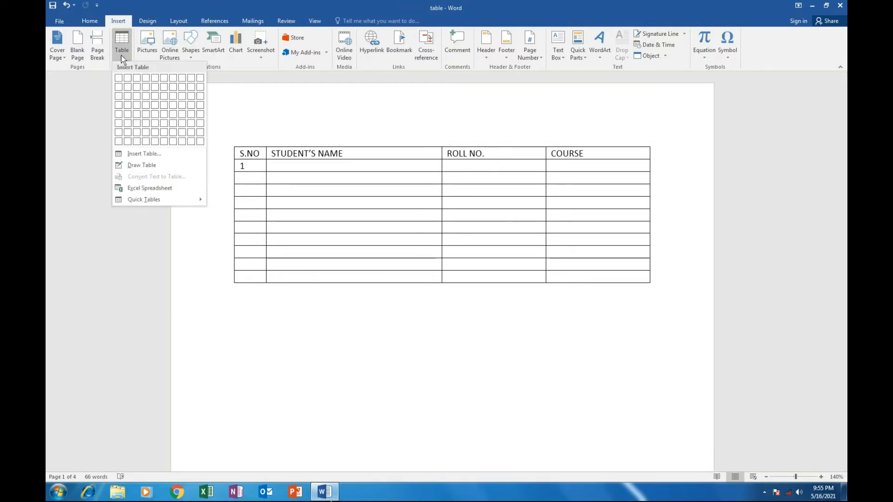
click(142, 155)
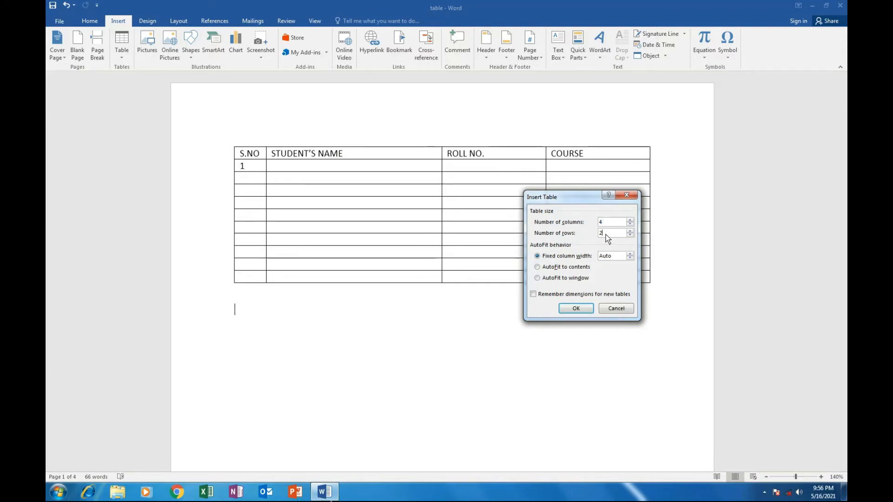
key(BackSpace)
text(4)
click(576, 309)
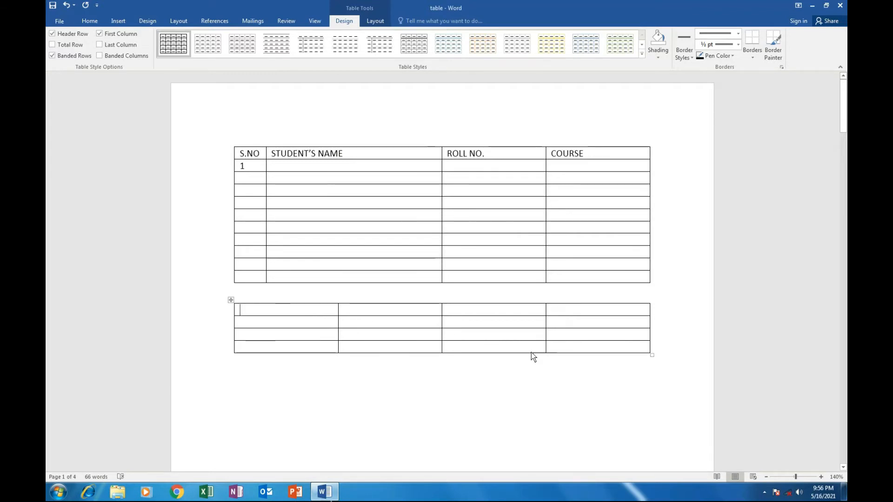
Draw the outline of a third table below the second one, about 6.31" wide and 2.3" high.
click(117, 21)
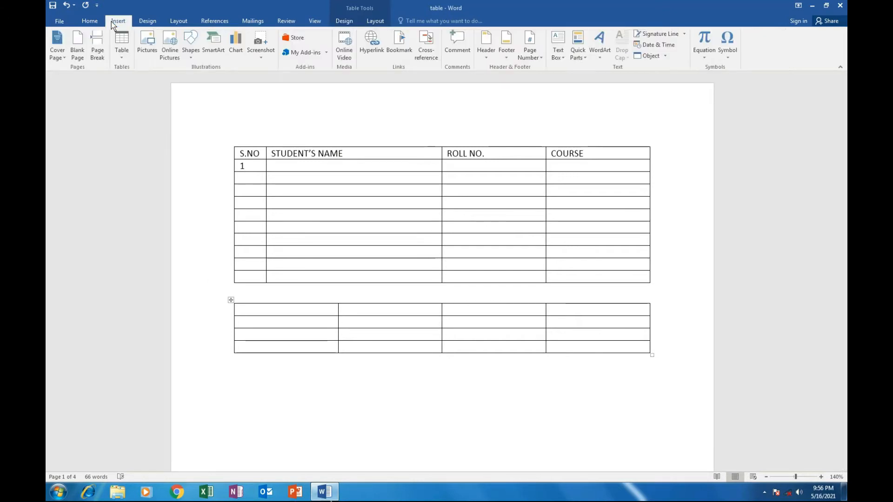
click(121, 57)
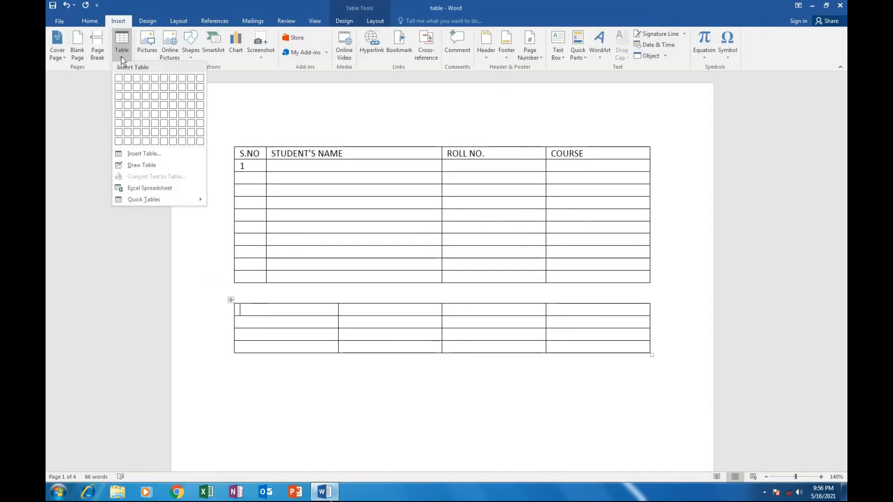
click(141, 167)
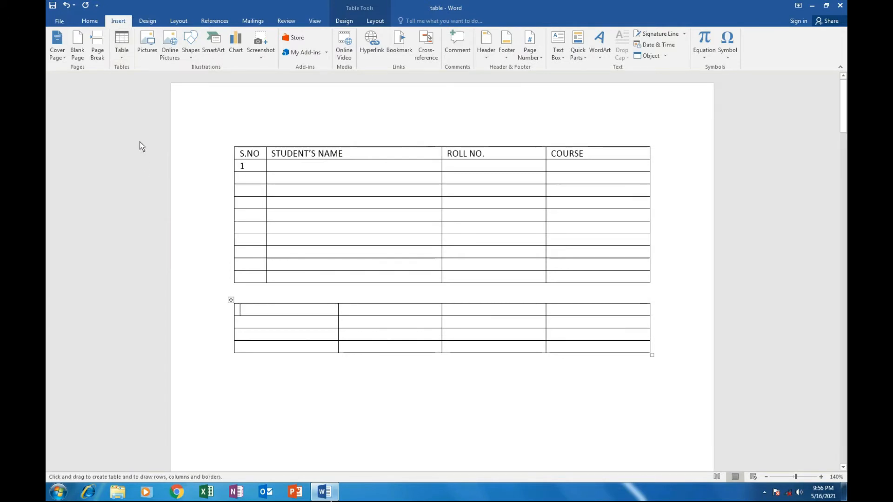
scroll(139, 140, down, 3)
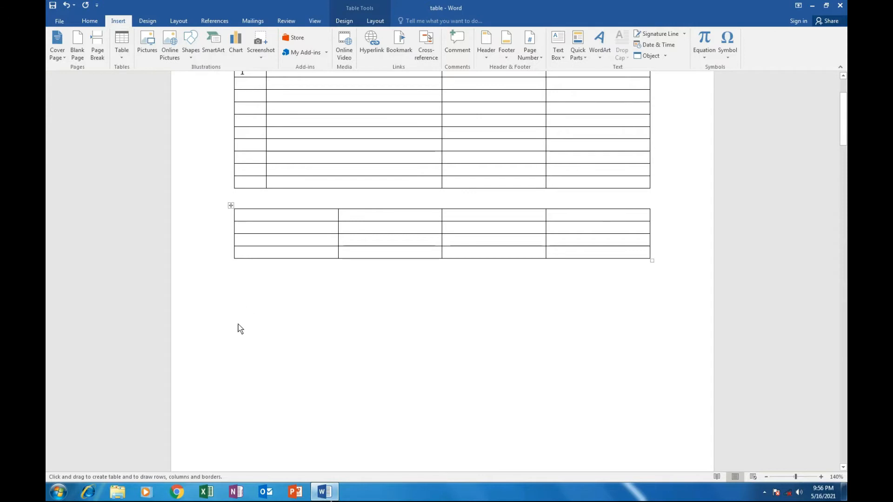
mouse_move(239, 325)
mouse_down()
mouse_move(298, 377)
mouse_move(621, 436)
mouse_move(640, 449)
mouse_up()
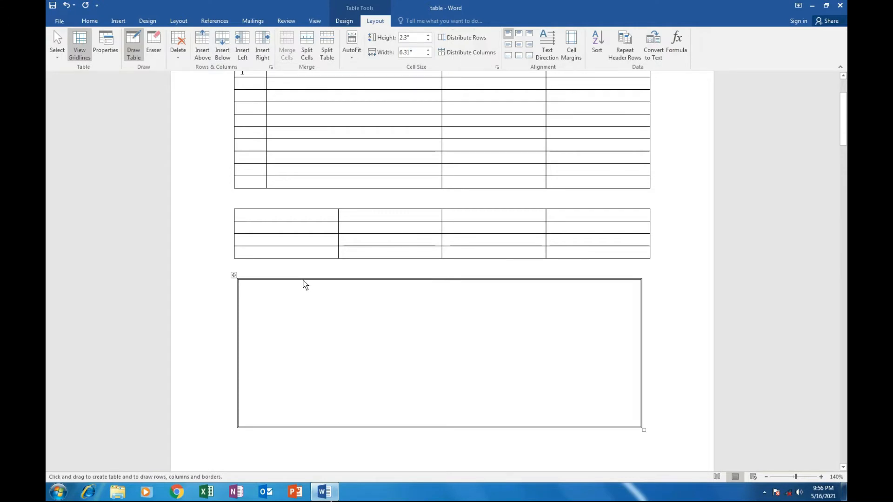
Draw three vertical lines through the hand-drawn table to divide it into four columns.
drag(302, 281, 303, 426)
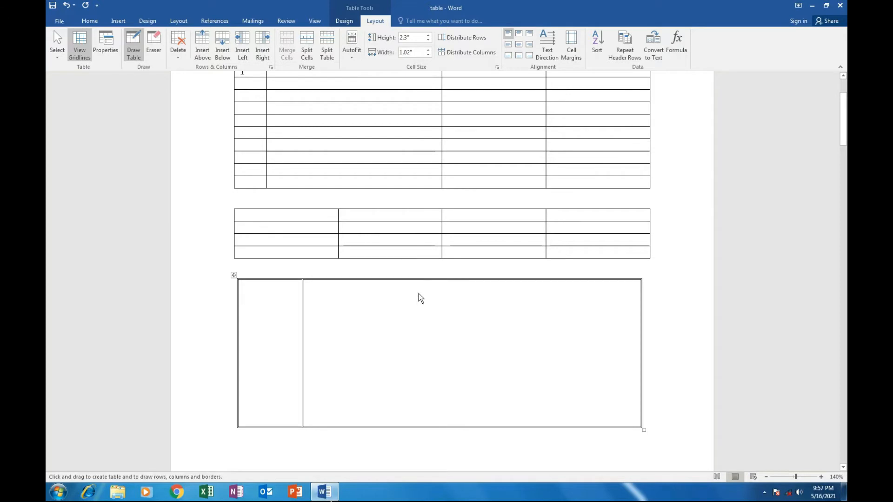
drag(419, 298, 419, 403)
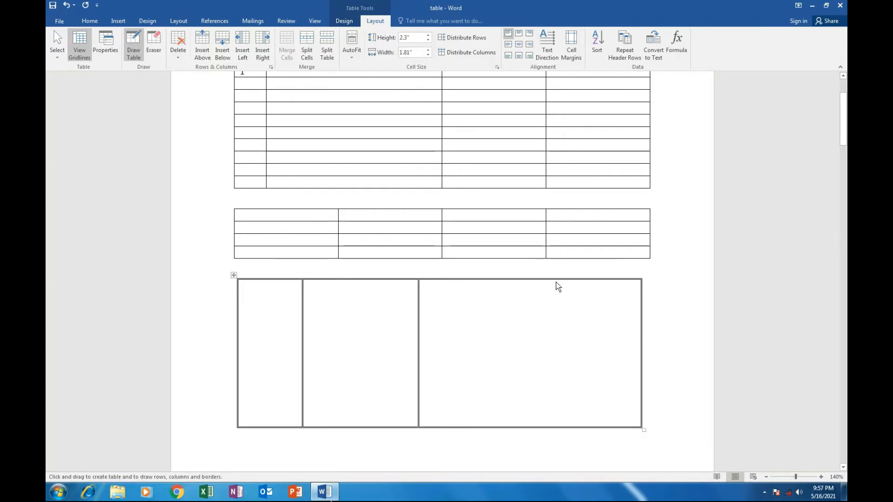
drag(557, 282, 556, 426)
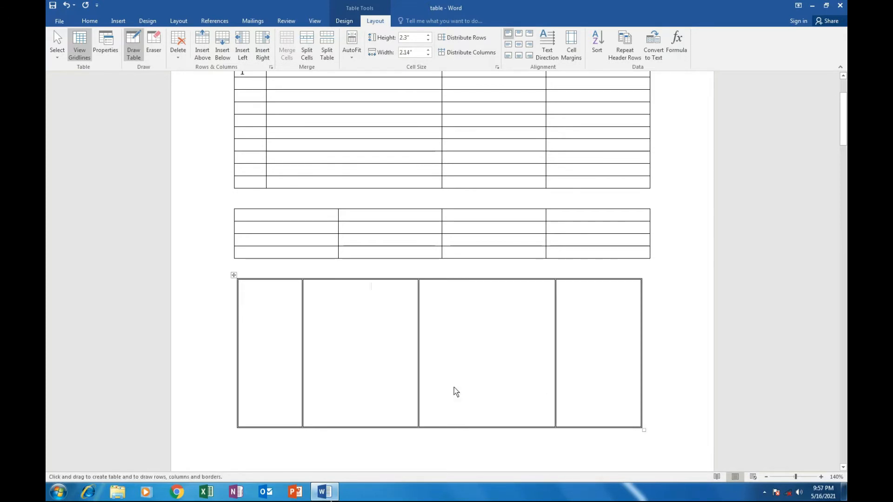
Draw two horizontal lines to form three rows, and vertically split the top row's third cell and the middle row's second cell.
mouse_move(239, 322)
mouse_down()
mouse_move(333, 333)
mouse_move(599, 334)
mouse_up()
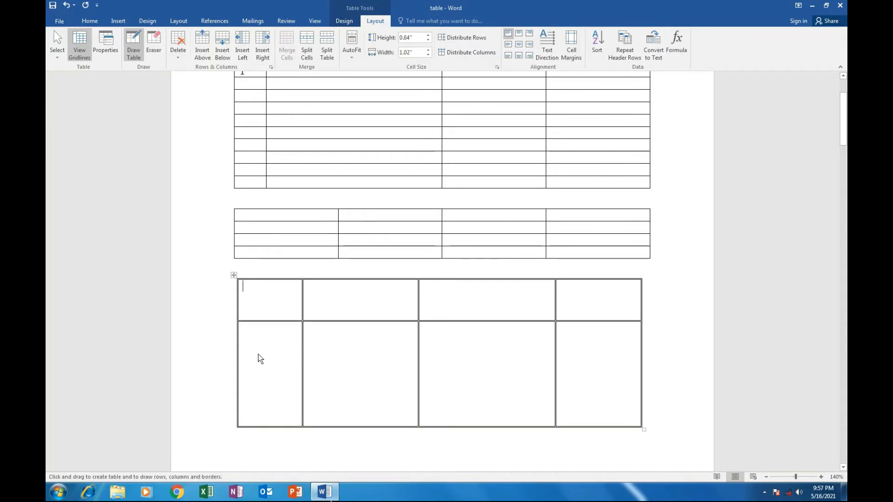
drag(239, 378, 637, 378)
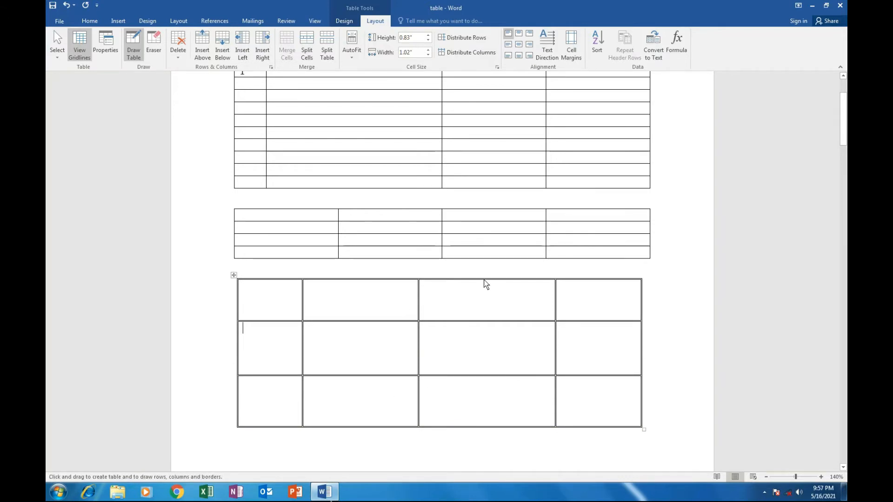
drag(484, 281, 486, 321)
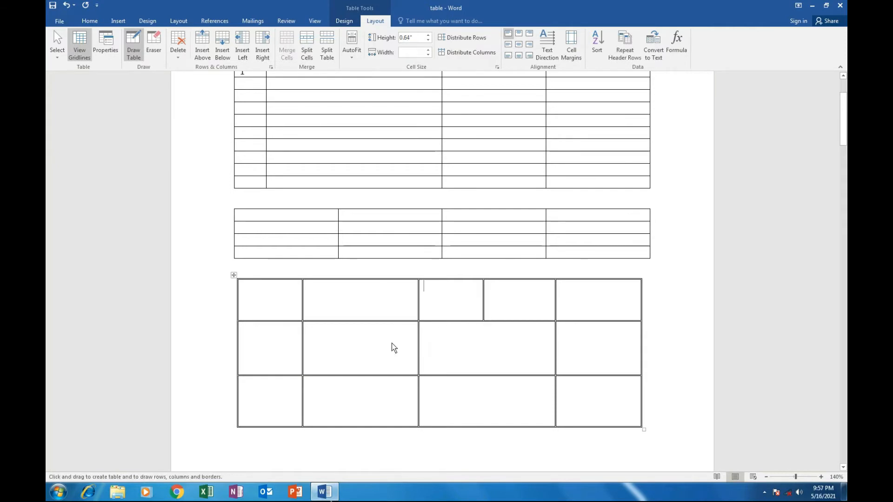
drag(353, 322, 352, 375)
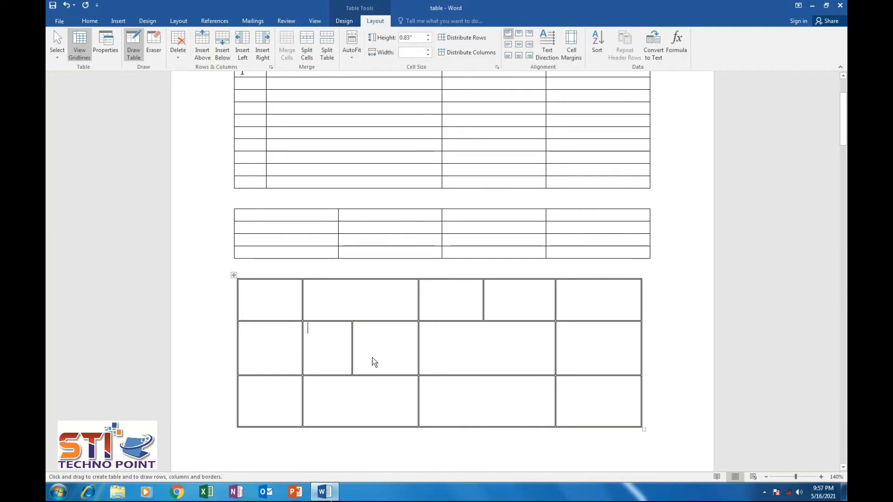
On page 3, convert the upper "S.No. Student'sName RollNo. Course Obtained" line into a five-column table, separating the text at spaces through the Other option.
click(119, 22)
click(118, 57)
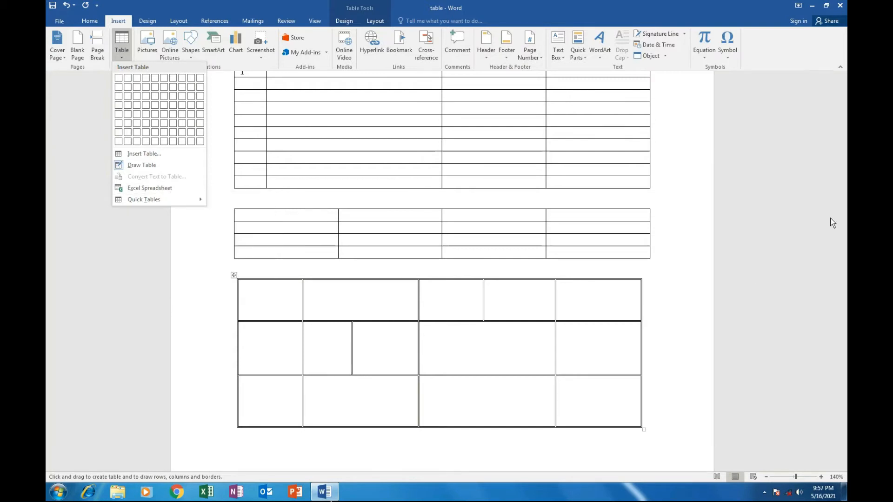
click(840, 184)
drag(844, 130, 843, 352)
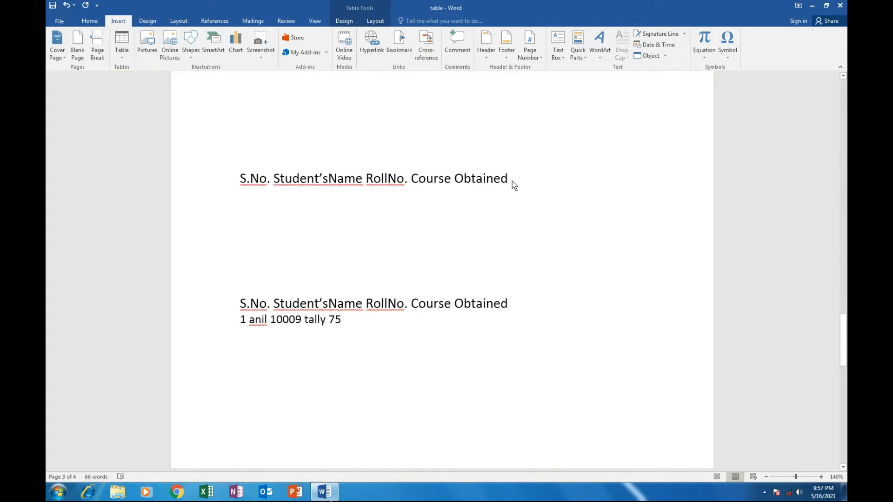
drag(509, 180, 240, 183)
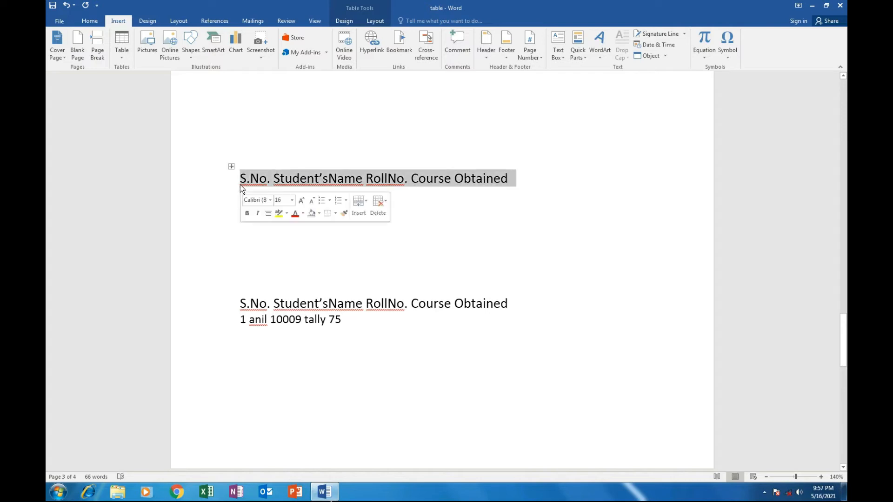
click(122, 55)
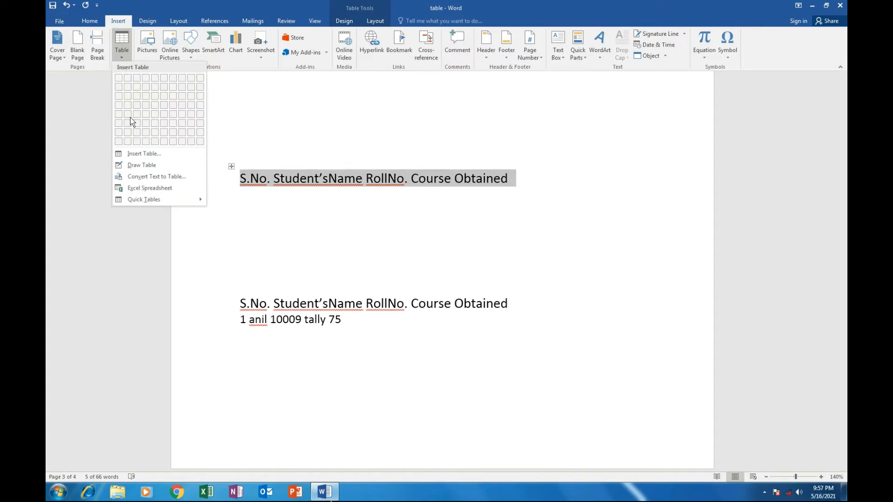
click(169, 177)
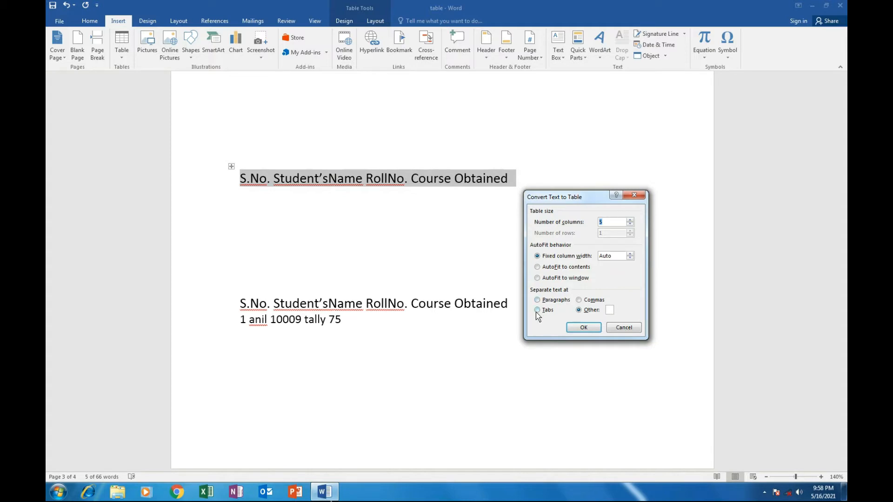
click(610, 311)
click(583, 328)
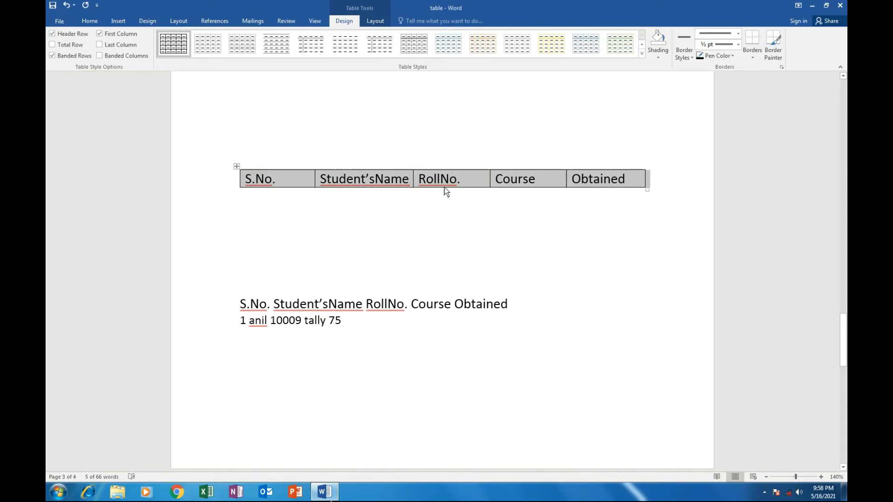
click(634, 184)
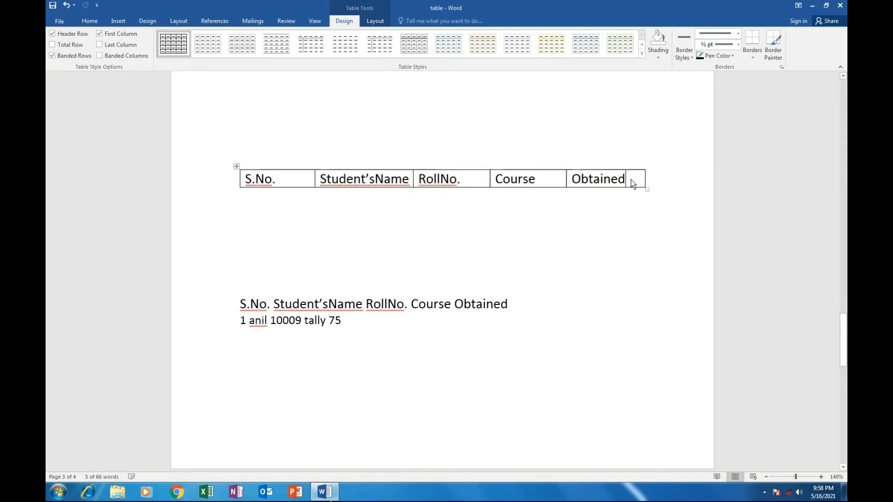
Add a row below the upper table's header and enter 1, the student's name and the roll number in its first three cells.
key(Tab)
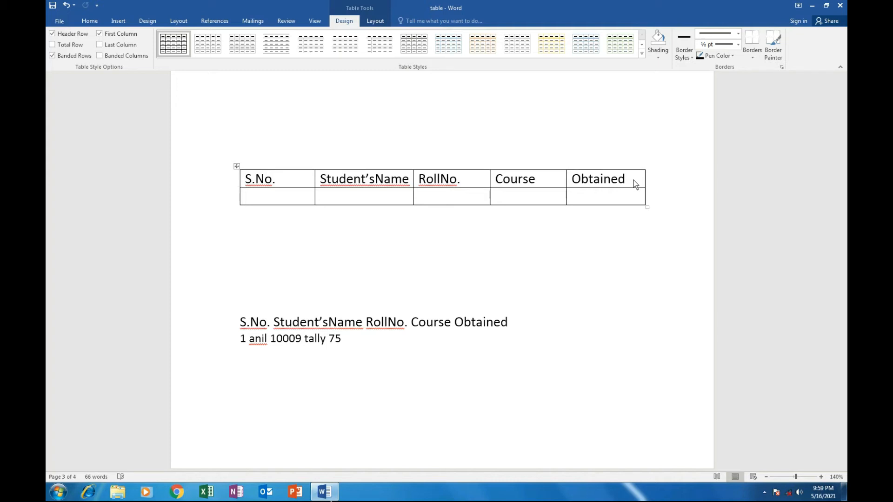
text(1)
key(Tab)
text(MANOJ)
key(Tab)
text(5001)
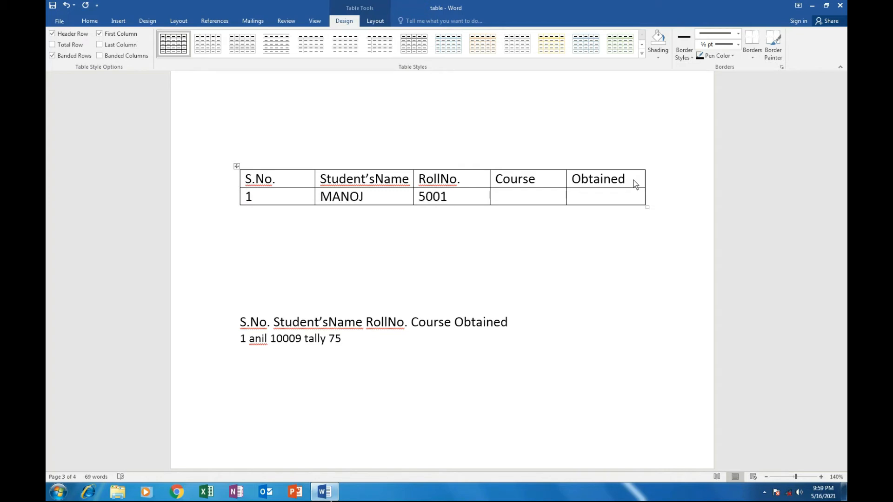
key(BackSpace)
key(BackSpace)
key(BackSpace)
key(BackSpace)
text(5001)
key(Tab)
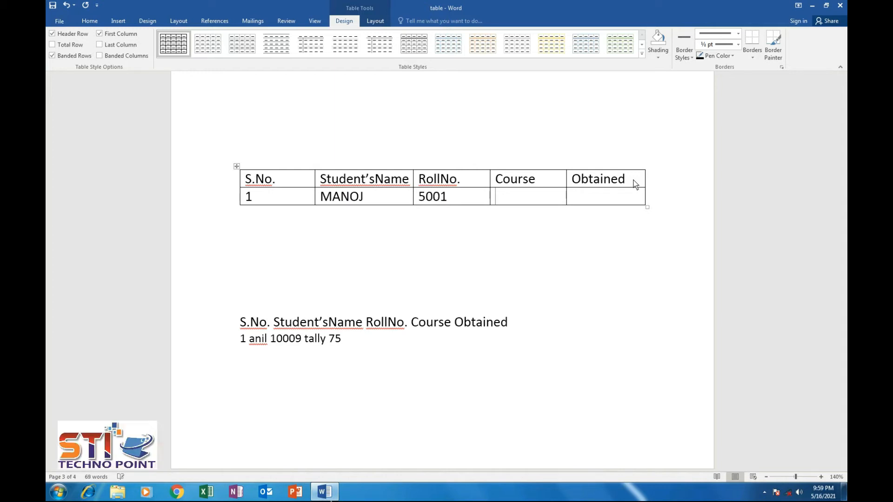
Complete the row with TALLY under Course and 85 under Obtained, and add another empty row below it.
text(TALLY)
key(Tab)
text(85)
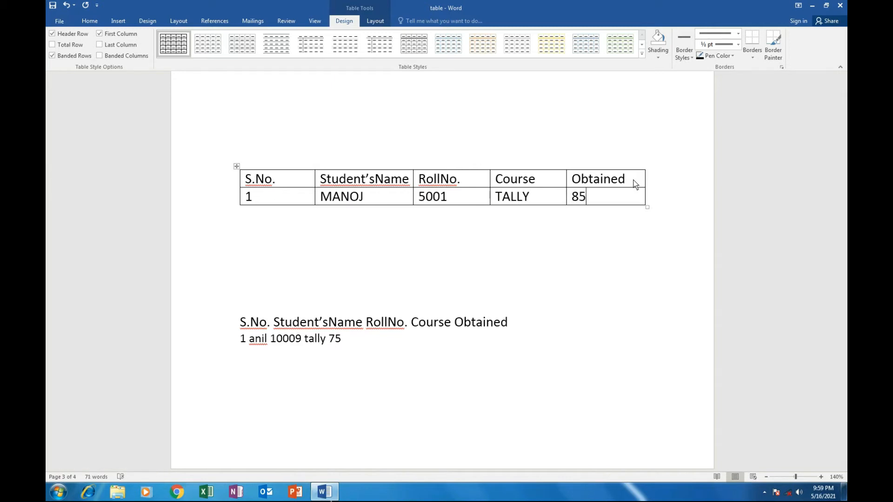
key(Tab)
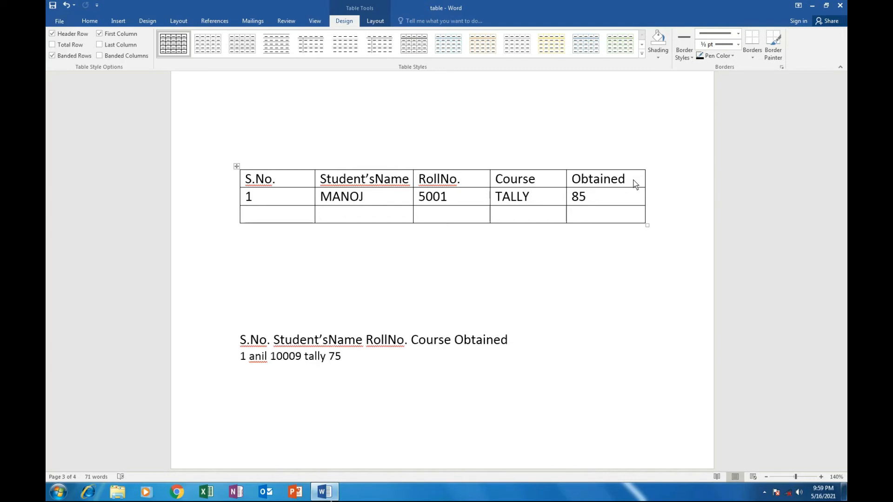
Convert the lower heading line and the student record beneath it into a five-column table, separating the text at spaces through the Other option.
click(340, 367)
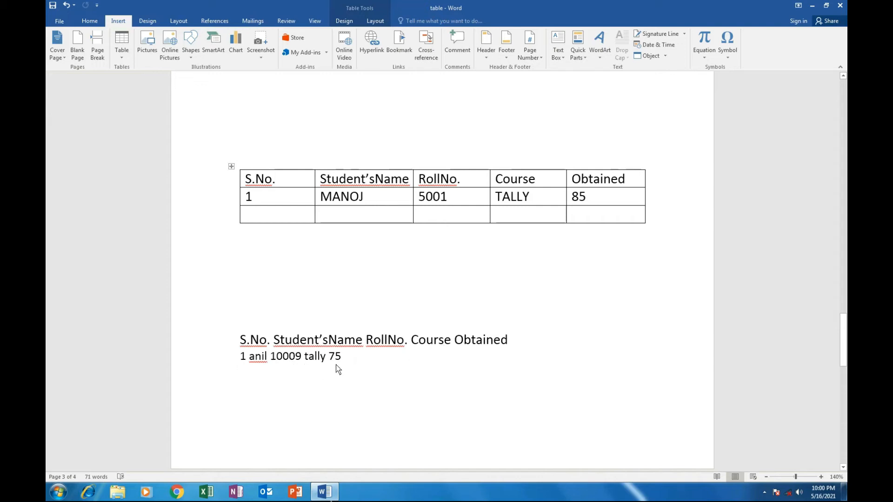
drag(343, 360, 242, 340)
click(121, 46)
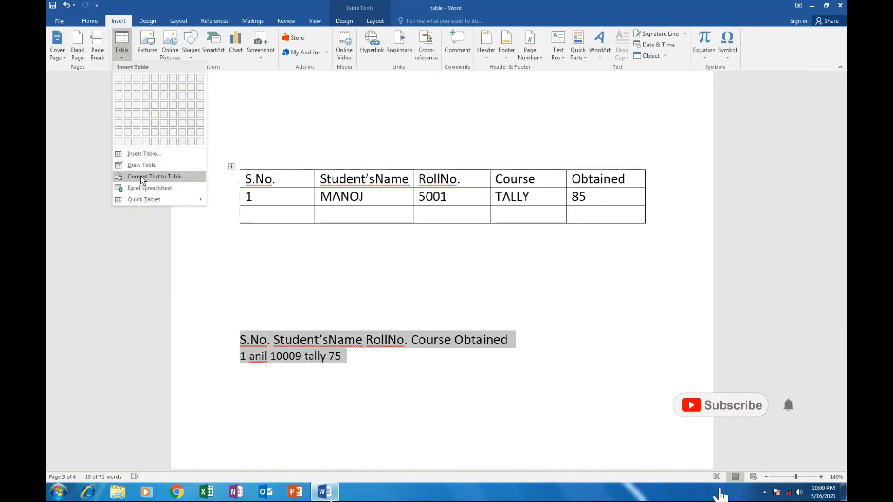
click(142, 180)
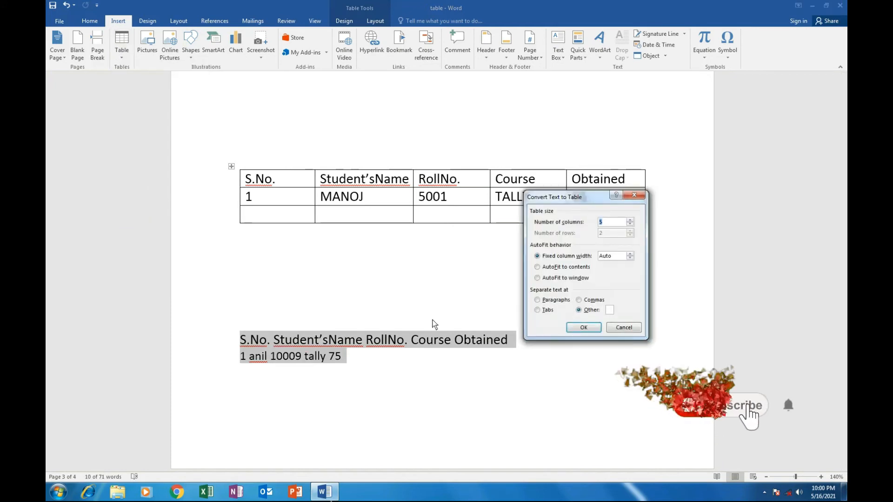
click(581, 327)
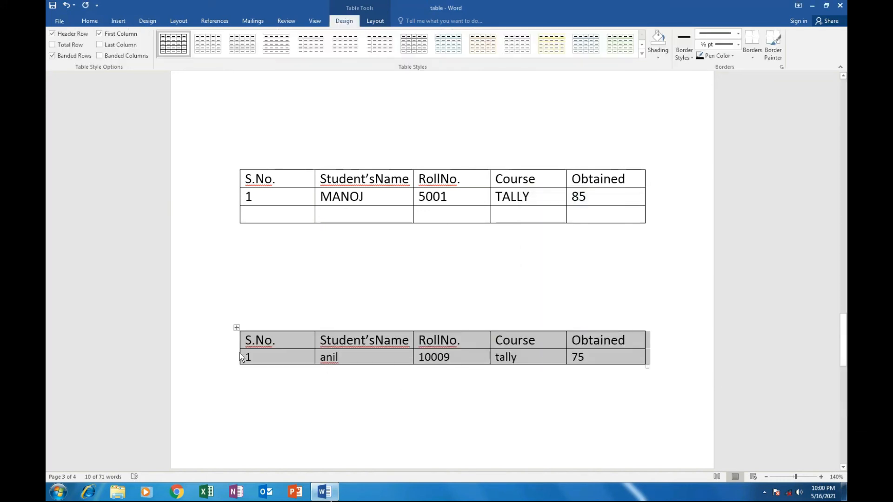
On page 4, convert the line "S.No.,Student's Name,RollNo.,Course,Obtained" into a five-column table, separating the text at commas.
drag(845, 328, 845, 381)
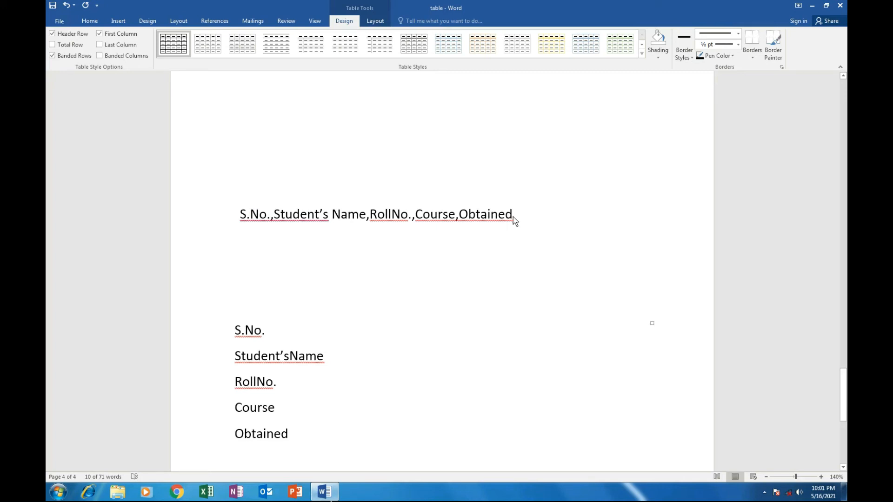
drag(513, 216, 350, 216)
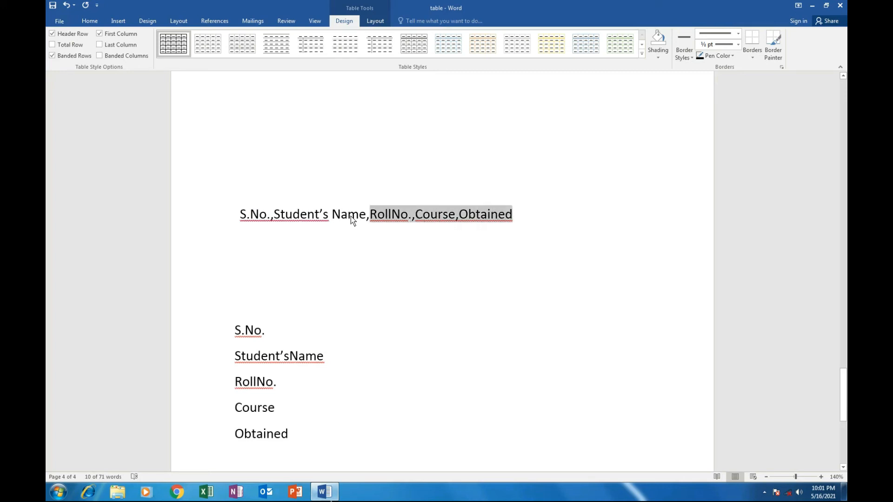
drag(292, 216, 240, 217)
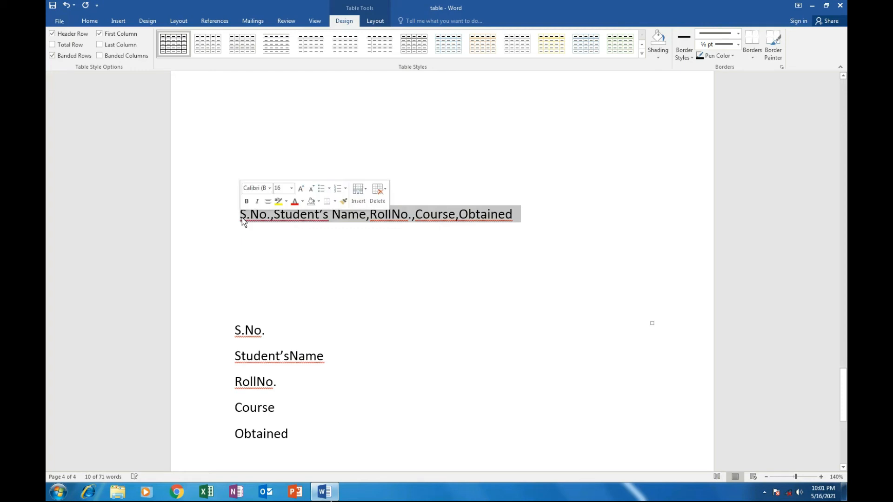
click(115, 21)
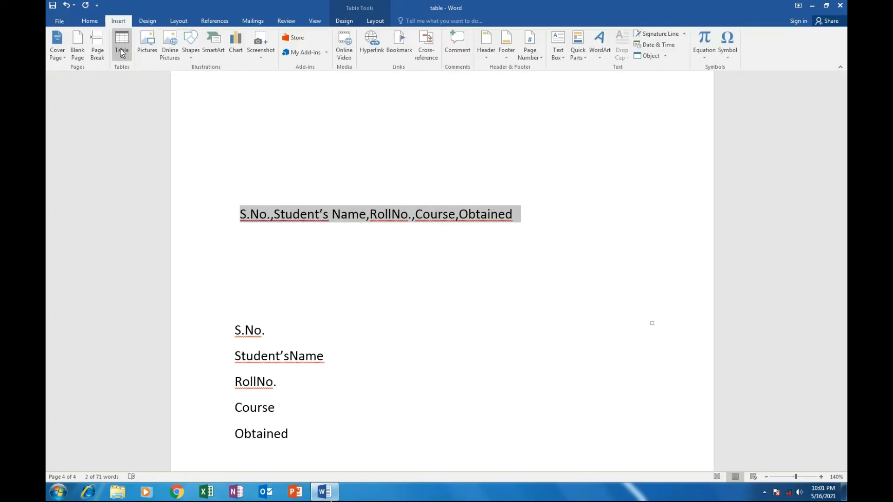
click(120, 60)
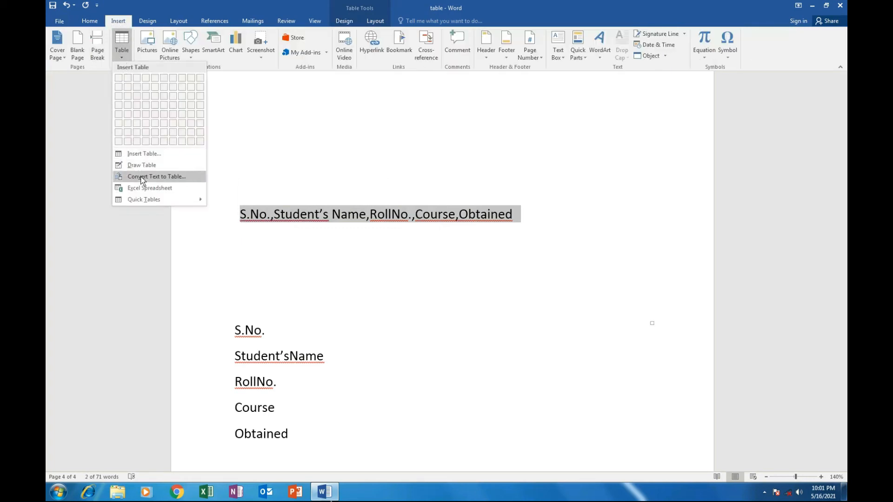
click(141, 177)
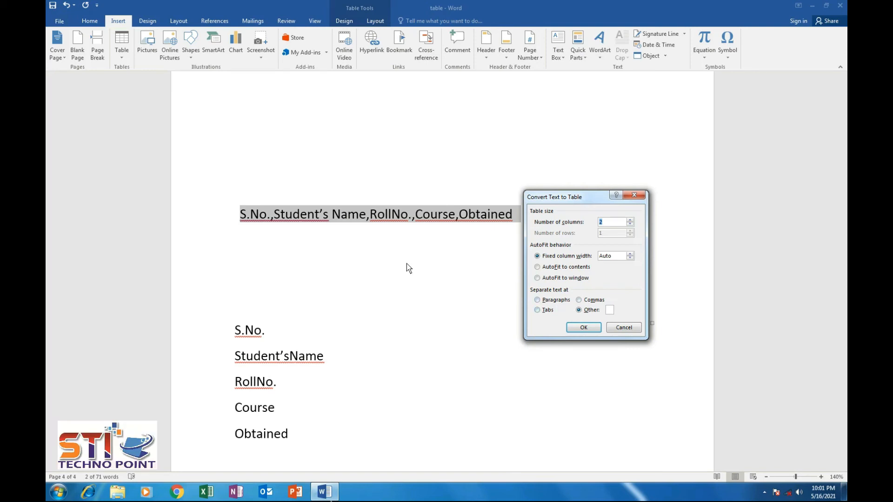
click(579, 300)
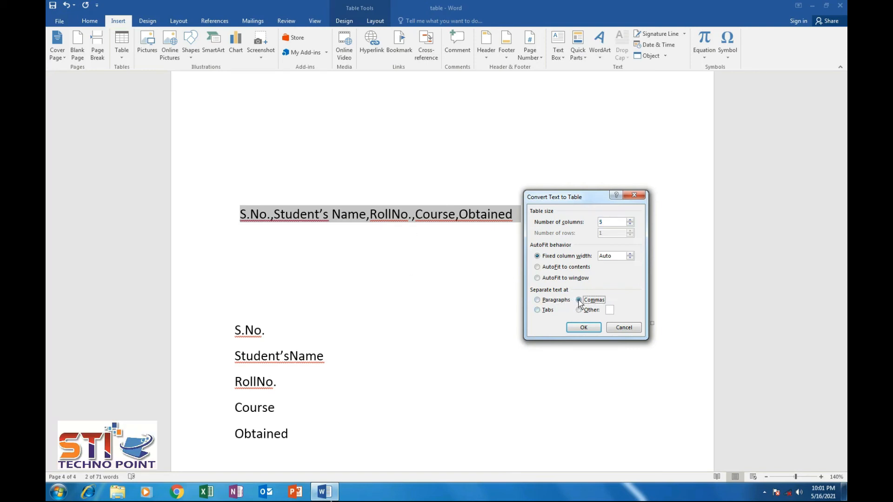
click(584, 328)
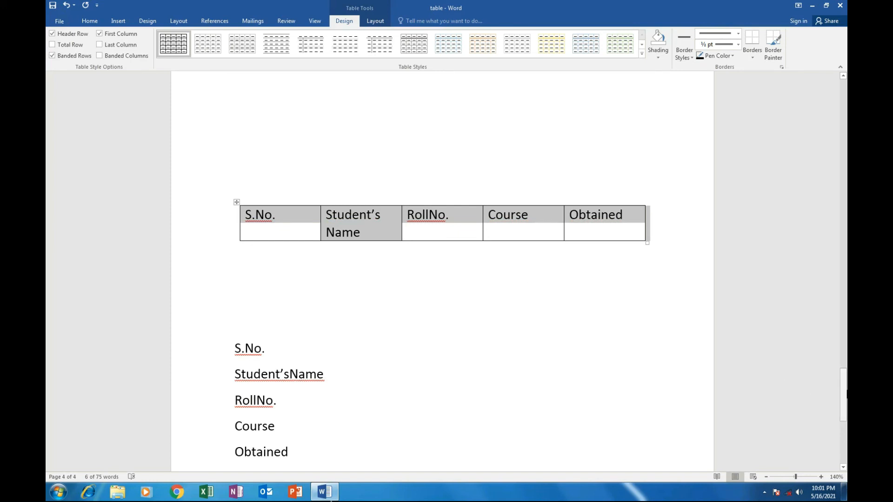
Convert the five stacked lines from "S.No." to "Obtained" into a table with 5 columns, separating the text at paragraphs.
drag(847, 393, 846, 412)
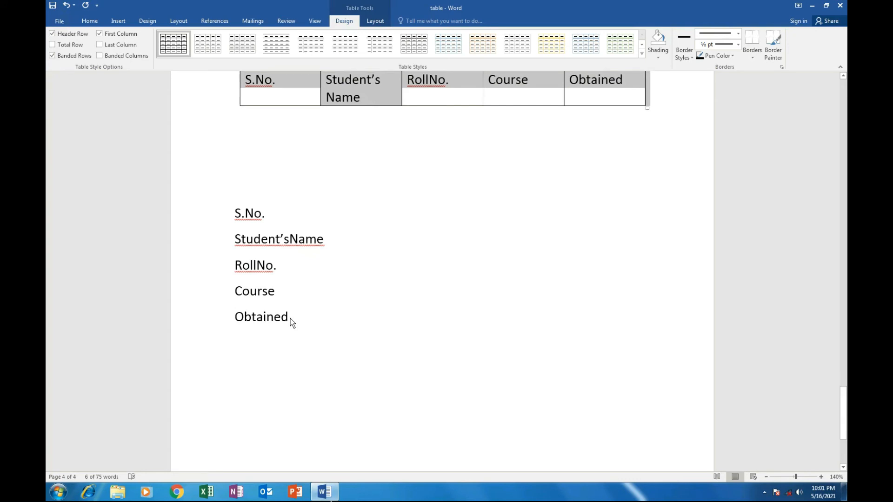
drag(290, 319, 232, 226)
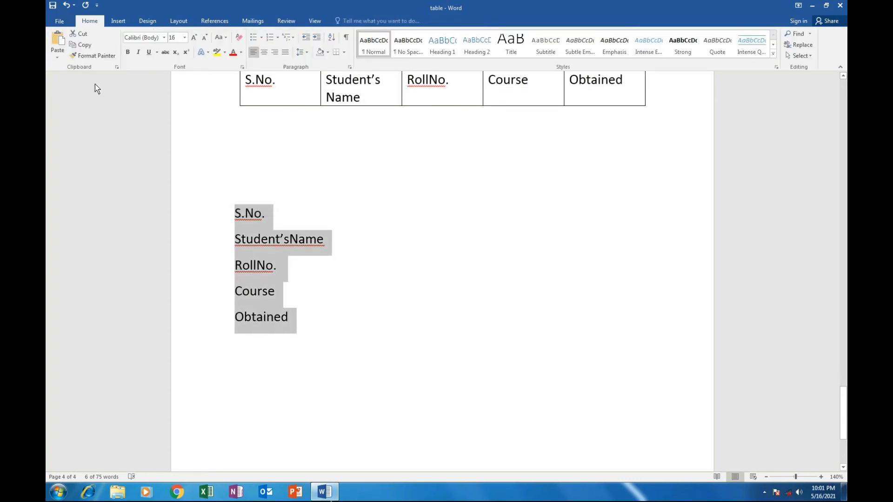
click(116, 21)
click(120, 57)
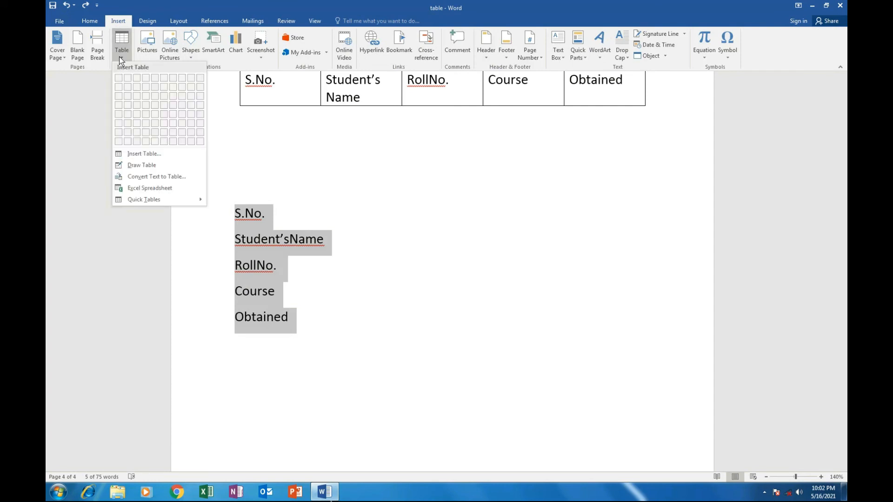
click(153, 176)
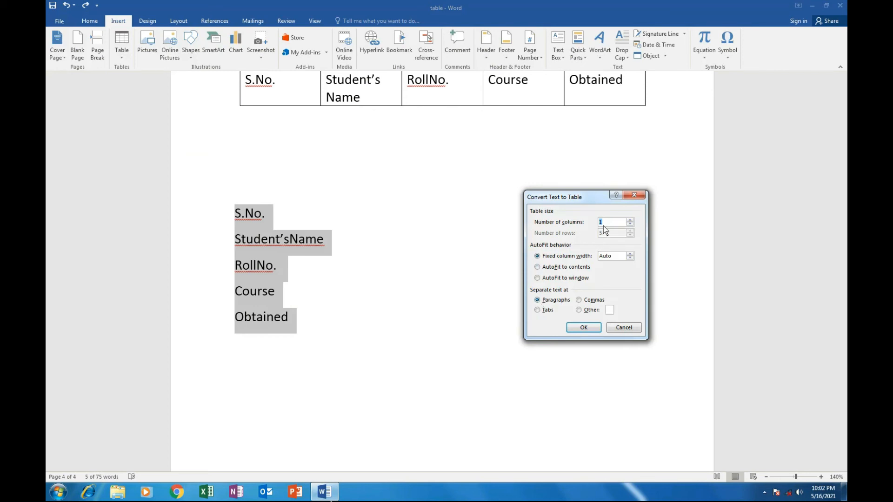
text(5)
click(584, 327)
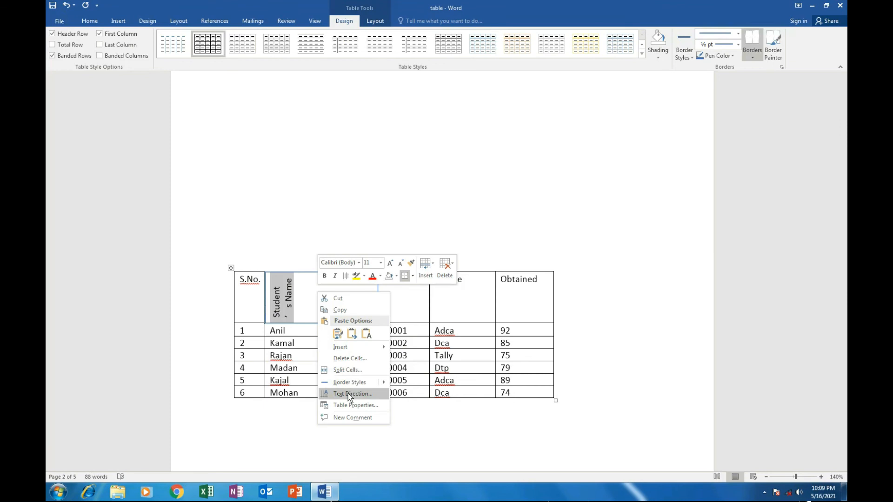
Set the text direction of the "Student's Name" header cell in the page 2 table to horizontal.
click(348, 393)
click(415, 206)
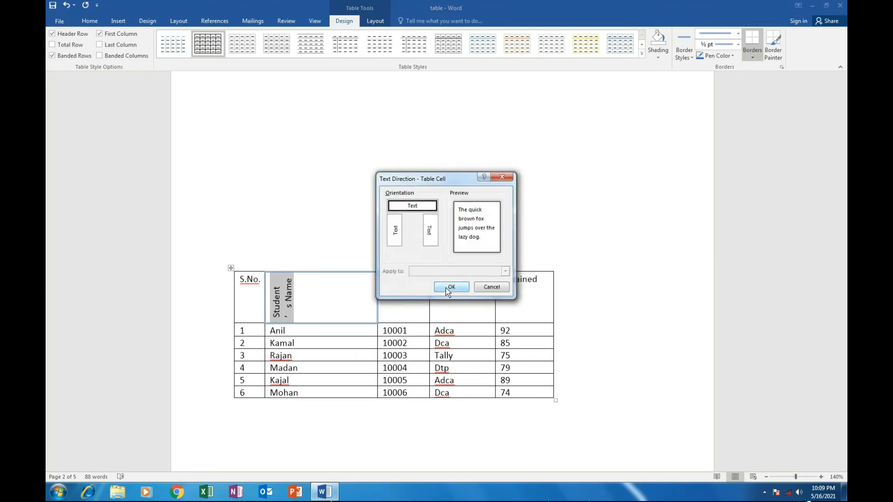
click(446, 289)
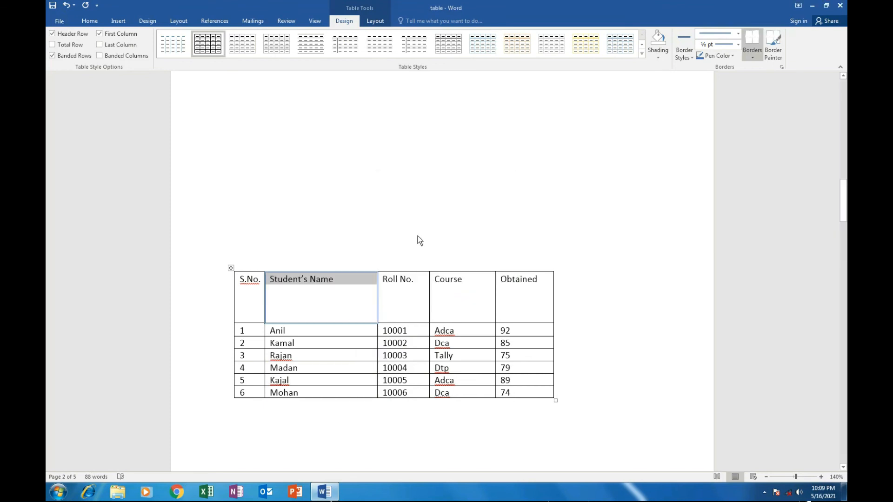